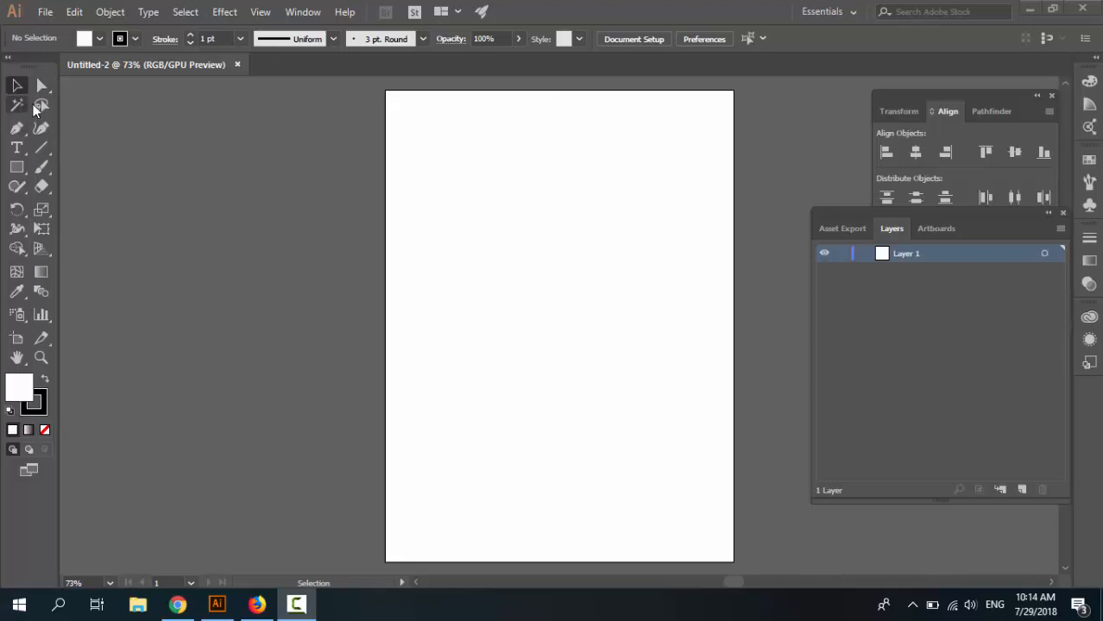
Draw a rectangle in the upper middle of the artboard and give it a teal fill.
key("m")
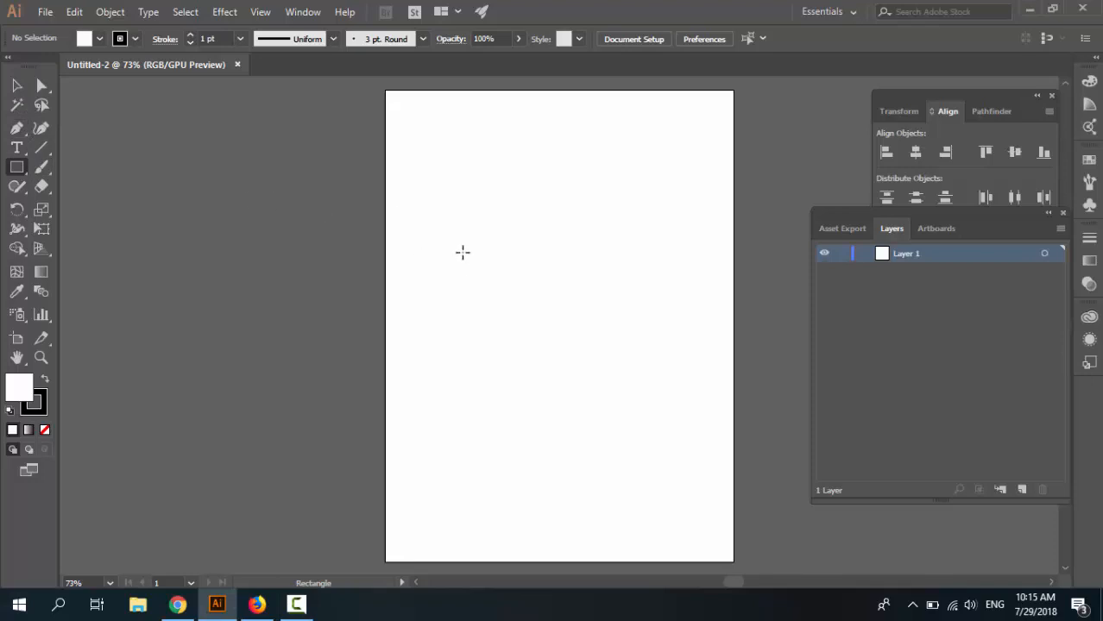
left_click_drag(470, 243, 650, 353)
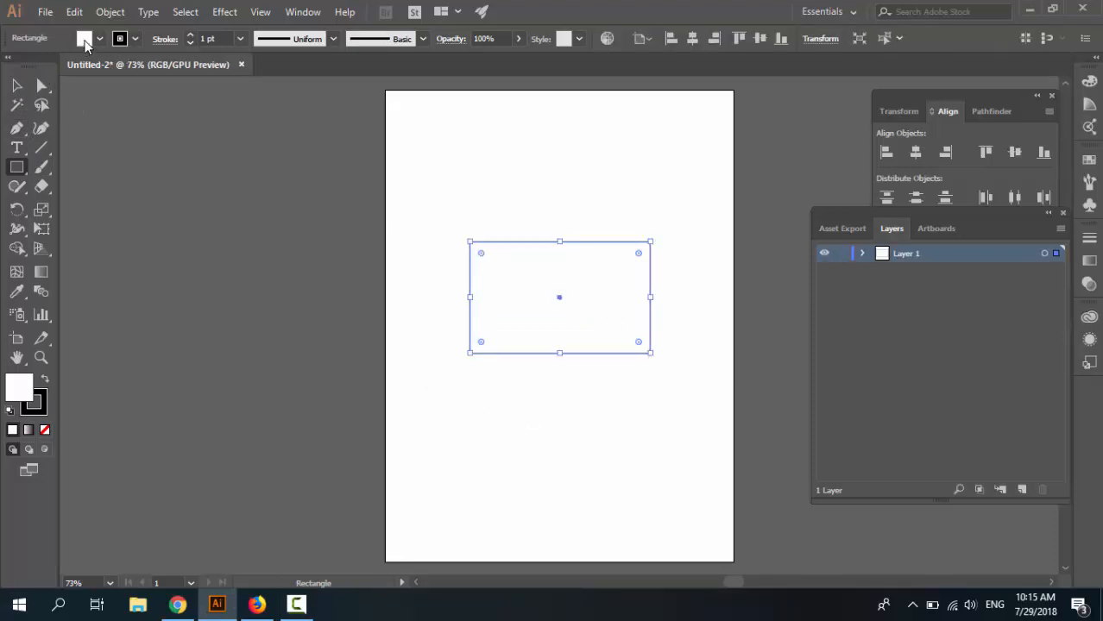
left_click(84, 39)
left_click(107, 83)
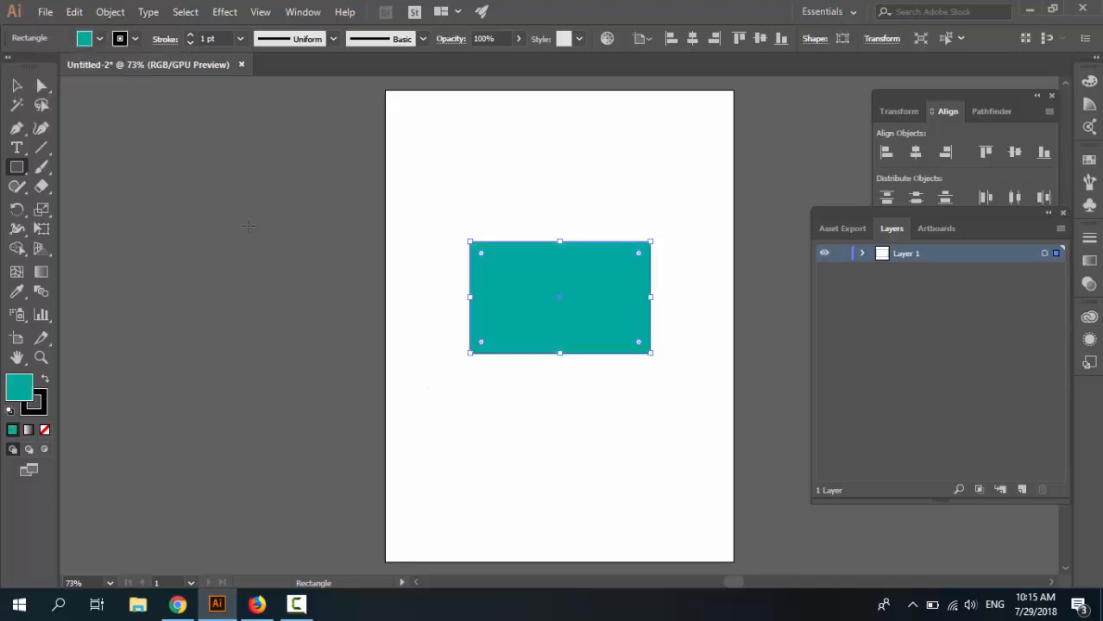
Enlarge the rectangle by pulling its bottom-left corner outward and lowering its top edge.
key("v")
left_click(281, 335)
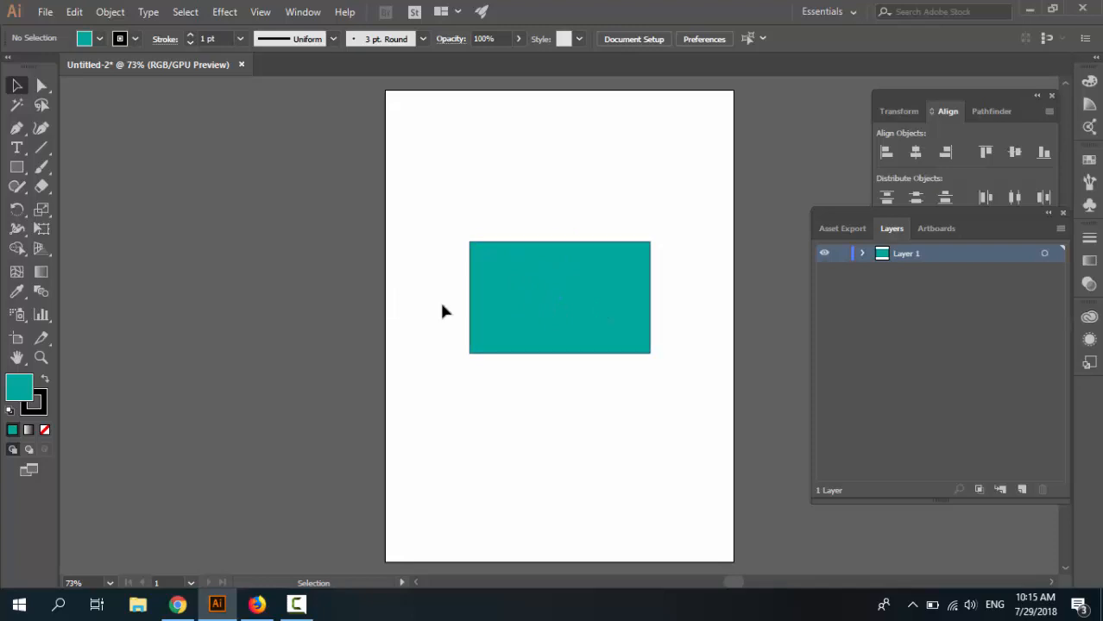
left_click(494, 298)
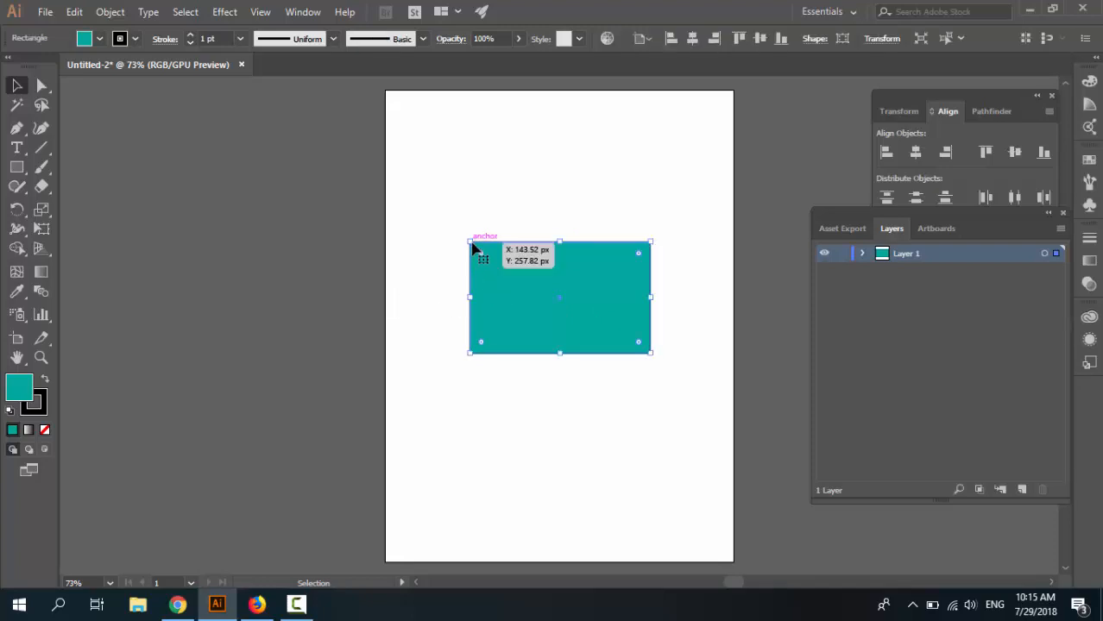
left_click_drag(470, 355, 419, 372)
mouse_move(420, 240)
left_mouse_down()
mouse_move(406, 216)
mouse_move(442, 278)
mouse_move(428, 250)
left_mouse_up()
left_click(538, 231)
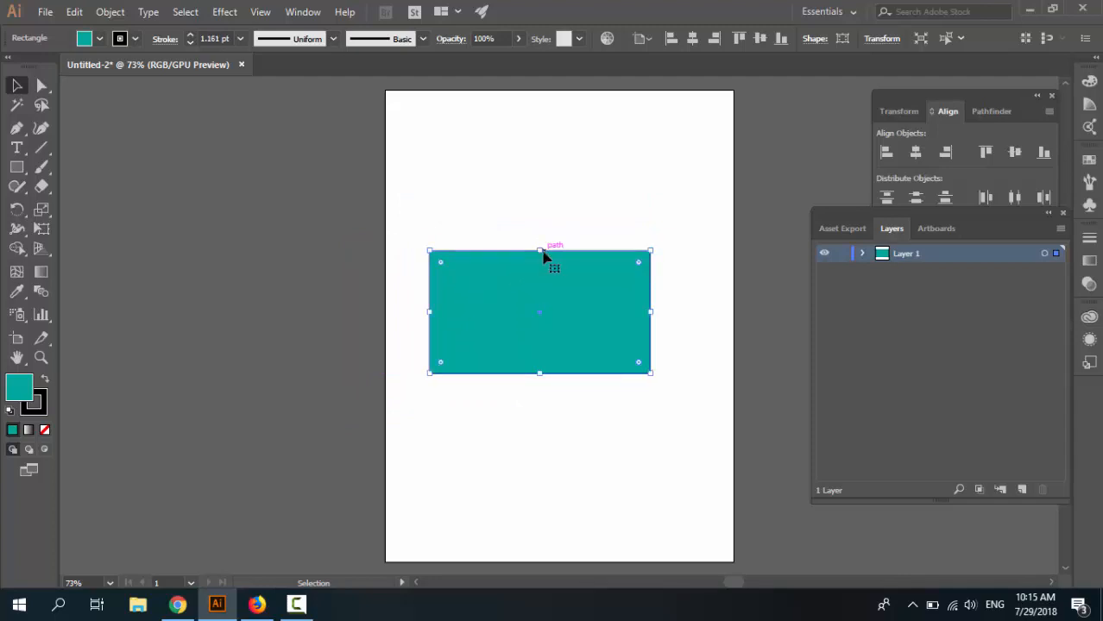
left_click_drag(540, 251, 542, 275)
left_click_drag(655, 273, 584, 159)
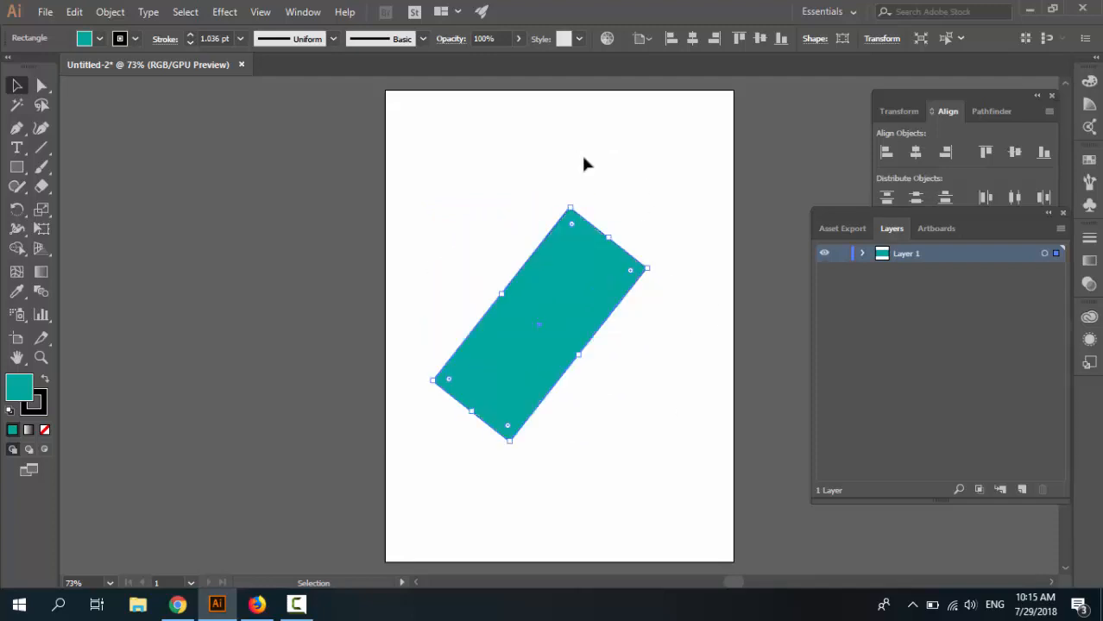
key("ctrl+z")
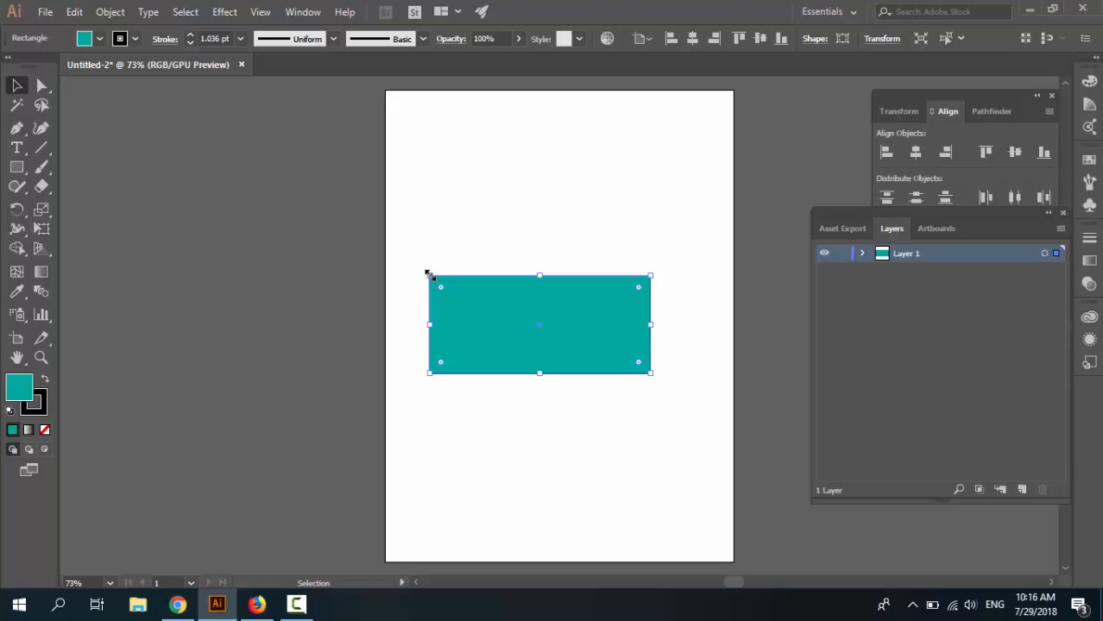
left_click_drag(429, 276, 421, 225)
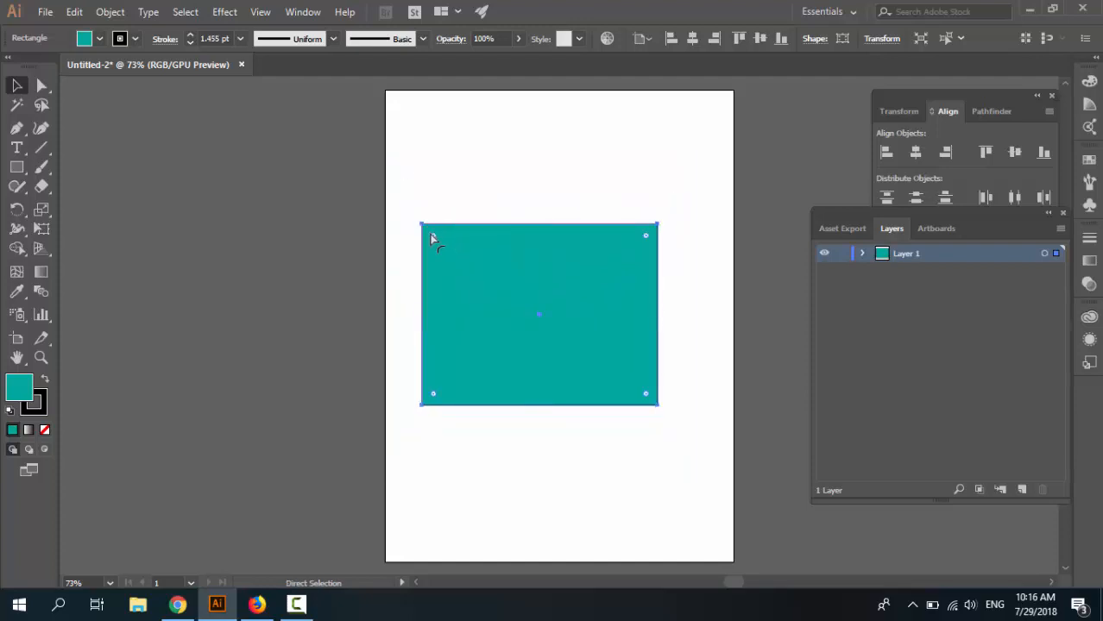
key("ctrl+z")
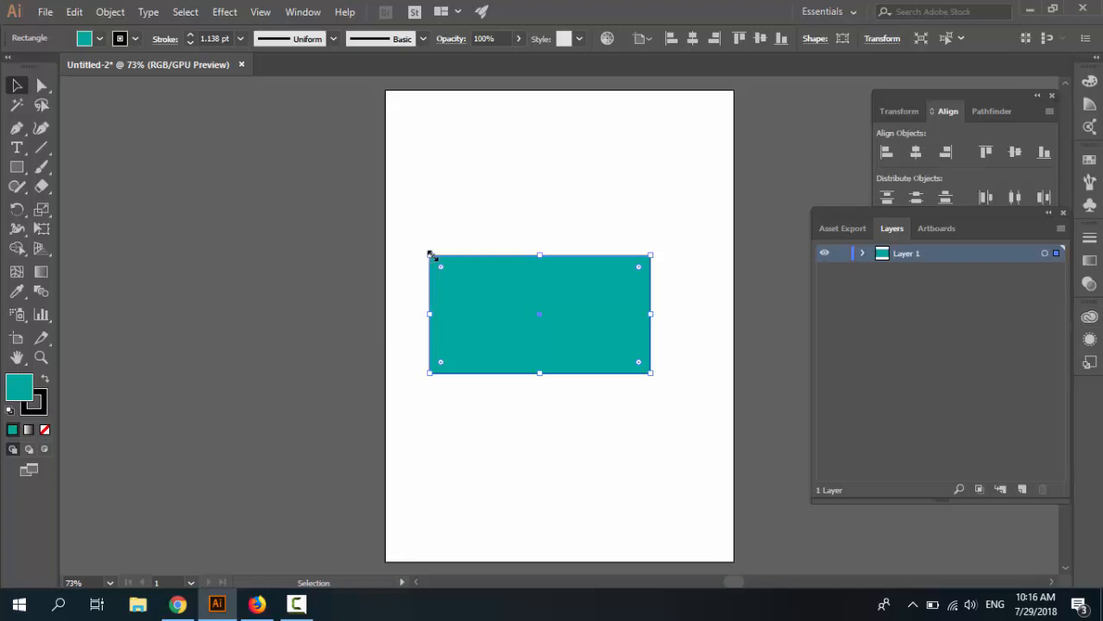
Resize the rectangle into a roughly square shape by adjusting its top-left and bottom-right corners.
mouse_move(431, 256)
left_mouse_down()
mouse_move(395, 207)
mouse_move(456, 263)
mouse_move(409, 191)
mouse_move(455, 231)
mouse_move(443, 211)
mouse_move(554, 328)
mouse_move(438, 184)
left_mouse_up()
left_click_drag(661, 404, 647, 372)
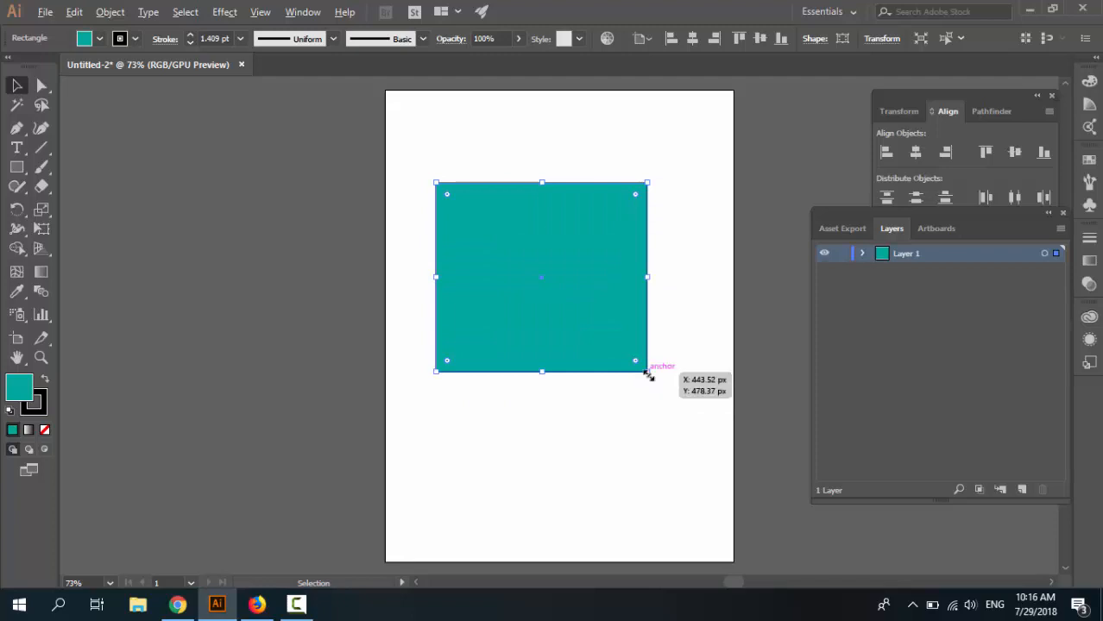
mouse_move(647, 374)
left_mouse_down()
mouse_move(677, 402)
mouse_move(627, 349)
mouse_move(665, 406)
mouse_move(597, 335)
mouse_move(671, 427)
mouse_move(598, 342)
mouse_move(722, 396)
mouse_move(629, 356)
mouse_move(708, 442)
mouse_move(606, 336)
mouse_move(669, 344)
mouse_move(665, 374)
mouse_move(654, 369)
mouse_move(713, 424)
mouse_move(658, 362)
mouse_move(667, 470)
mouse_move(696, 334)
mouse_move(633, 363)
left_mouse_up()
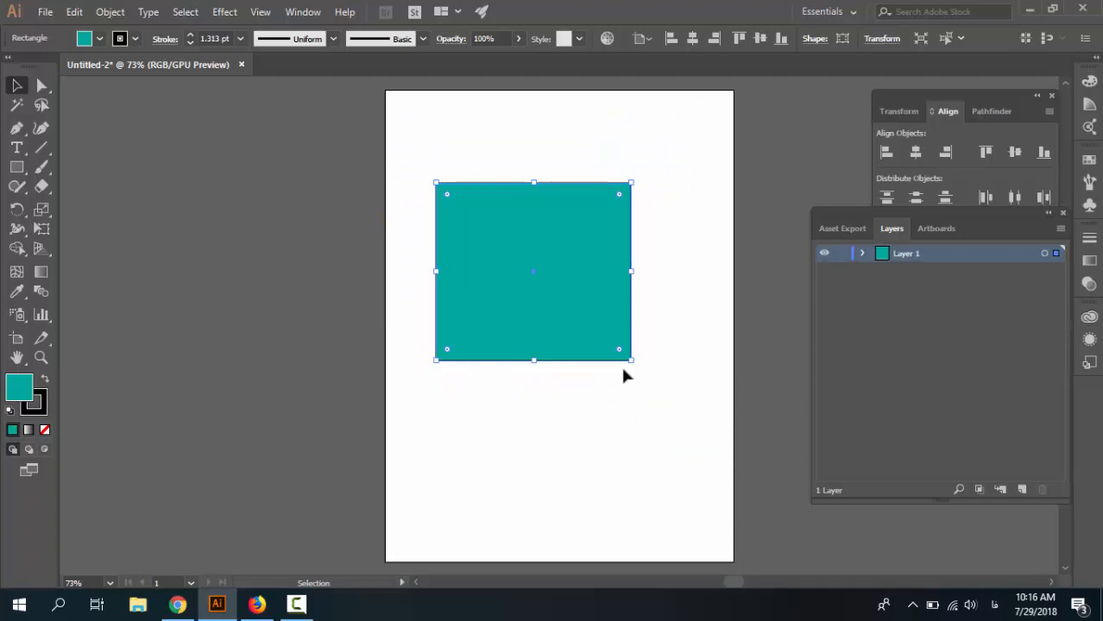
mouse_move(630, 361)
left_mouse_down()
mouse_move(688, 414)
mouse_move(750, 363)
mouse_move(729, 404)
mouse_move(634, 339)
mouse_move(706, 425)
mouse_move(600, 323)
mouse_move(674, 415)
mouse_move(661, 388)
left_mouse_up()
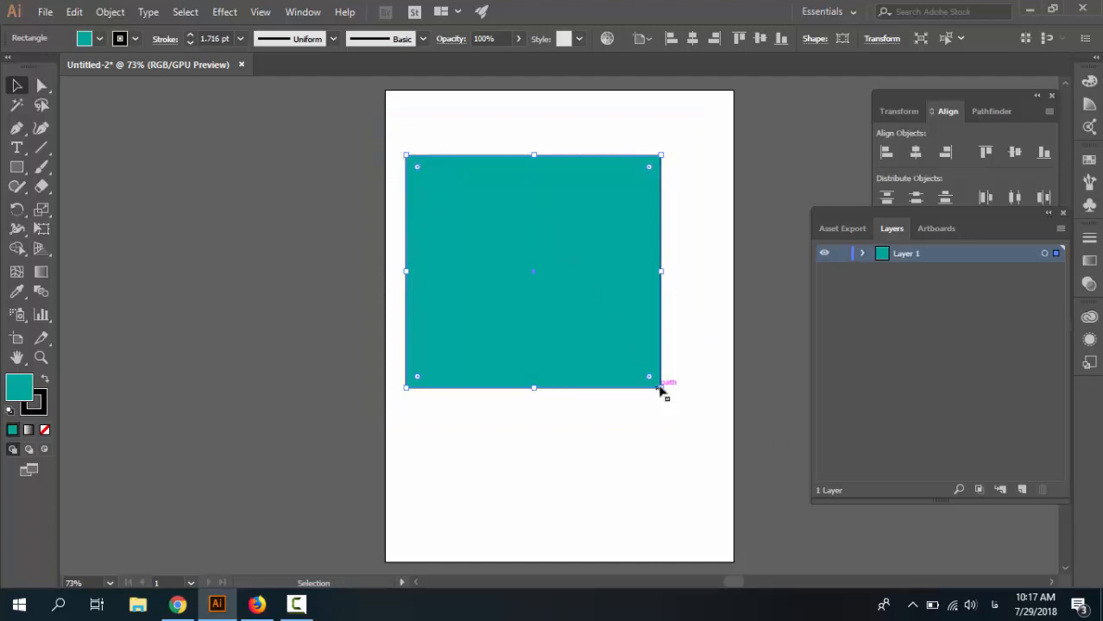
mouse_move(662, 388)
left_mouse_down()
mouse_move(639, 360)
mouse_move(660, 381)
mouse_move(660, 369)
mouse_move(682, 412)
mouse_move(631, 421)
mouse_move(660, 352)
mouse_move(679, 411)
mouse_move(569, 323)
mouse_move(625, 336)
mouse_move(631, 384)
mouse_move(645, 376)
left_mouse_up()
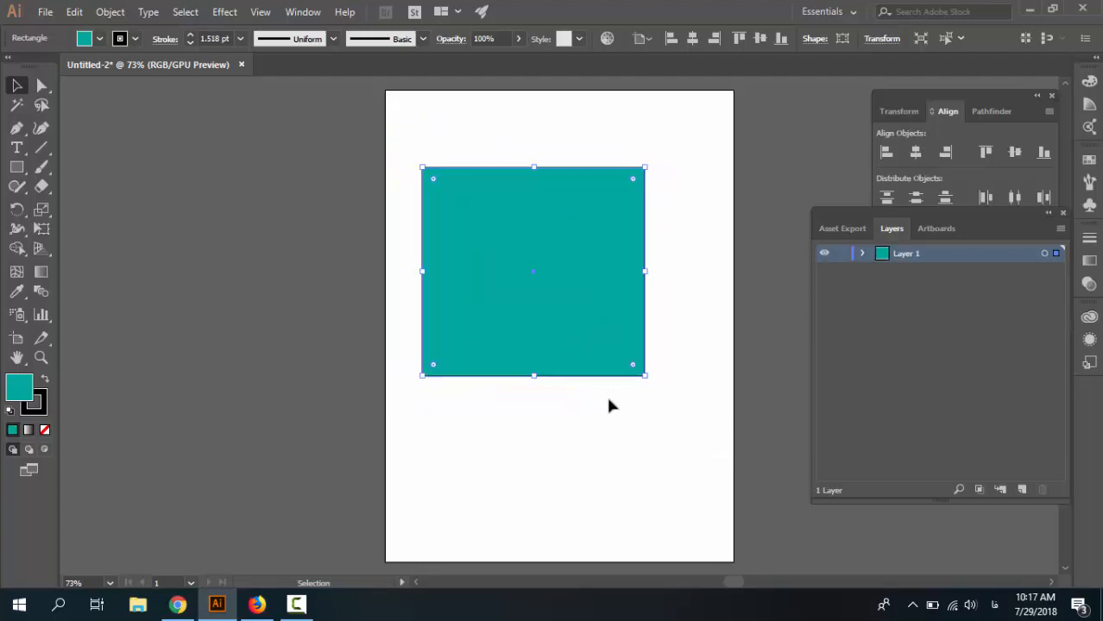
Move the square down toward the middle of the artboard.
left_click(542, 417)
left_click_drag(524, 236, 569, 295)
left_click(433, 296)
left_click(515, 321)
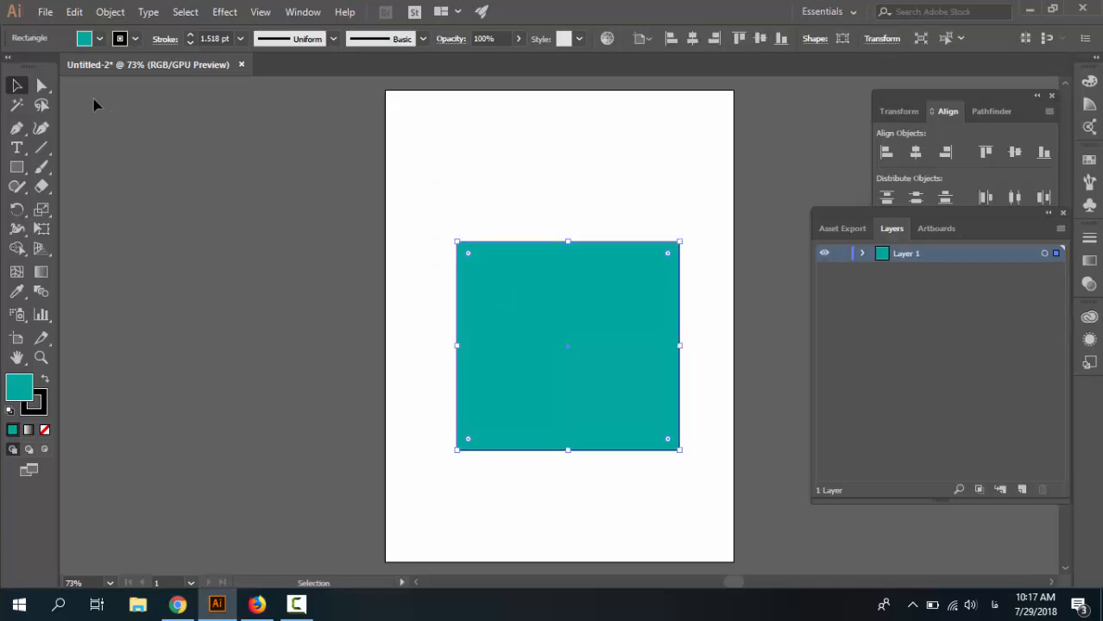
With the Direct Selection tool, select the square and move it slightly upward.
left_click(44, 85)
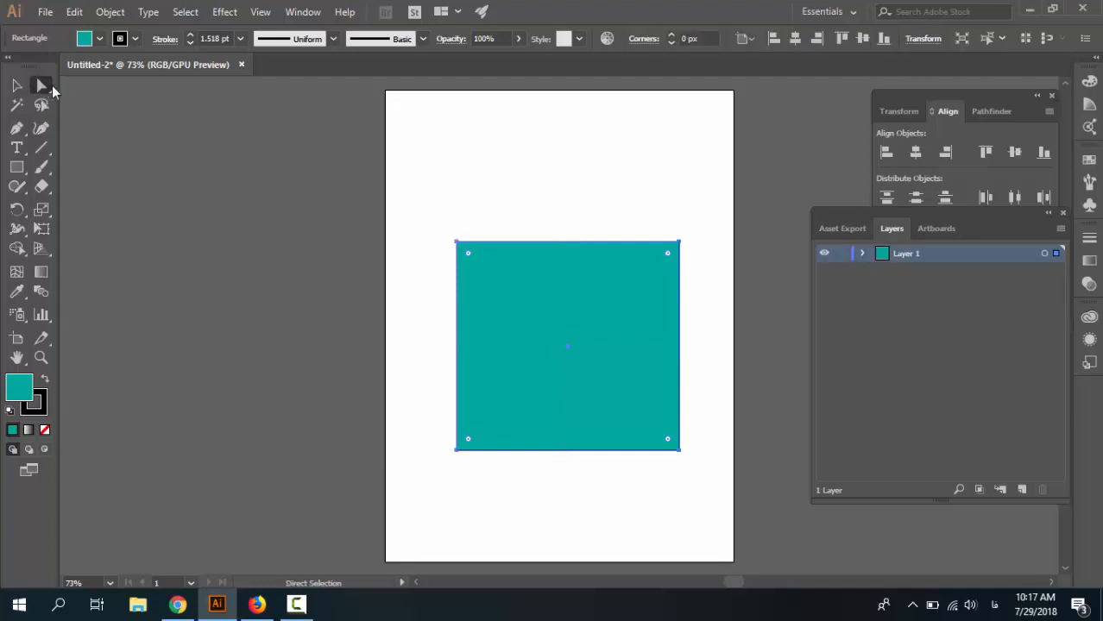
left_click(428, 231)
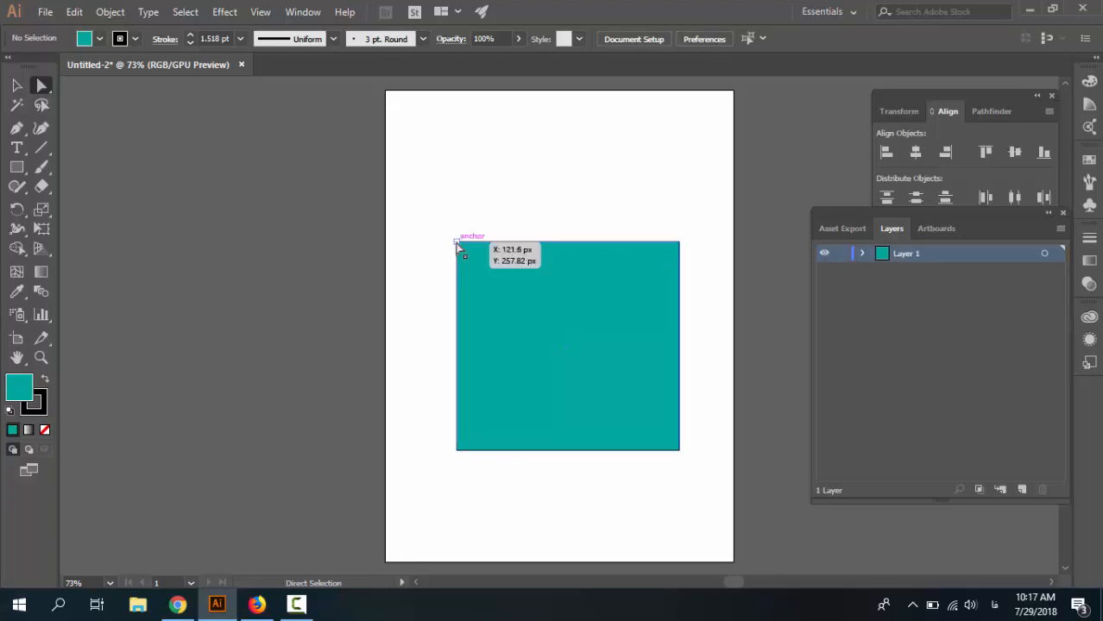
left_click(456, 243)
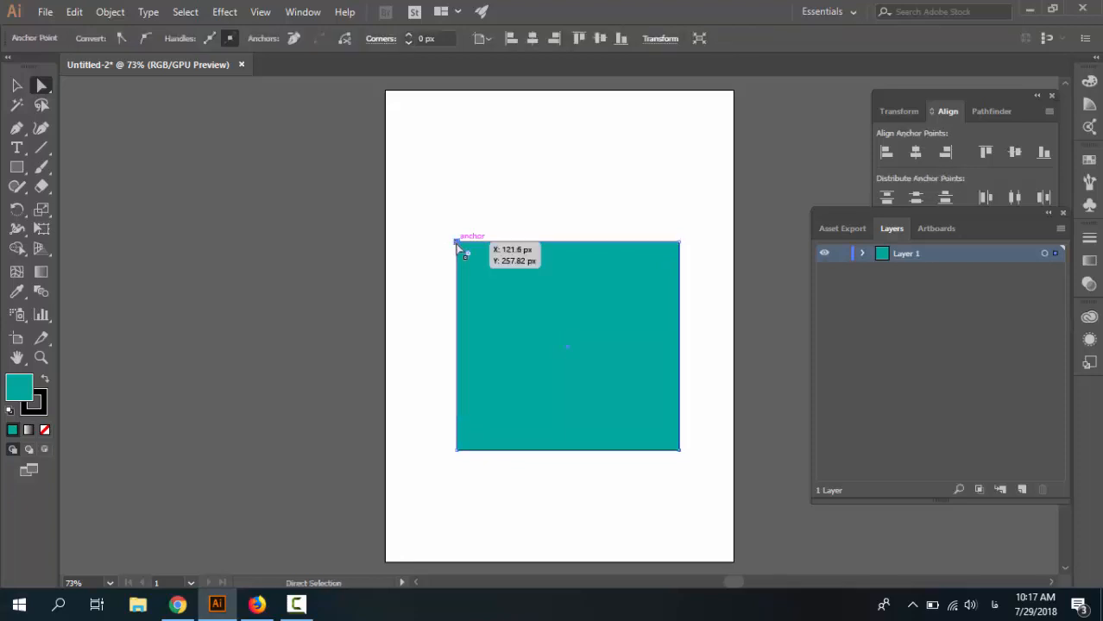
left_click(634, 240)
left_click(679, 242)
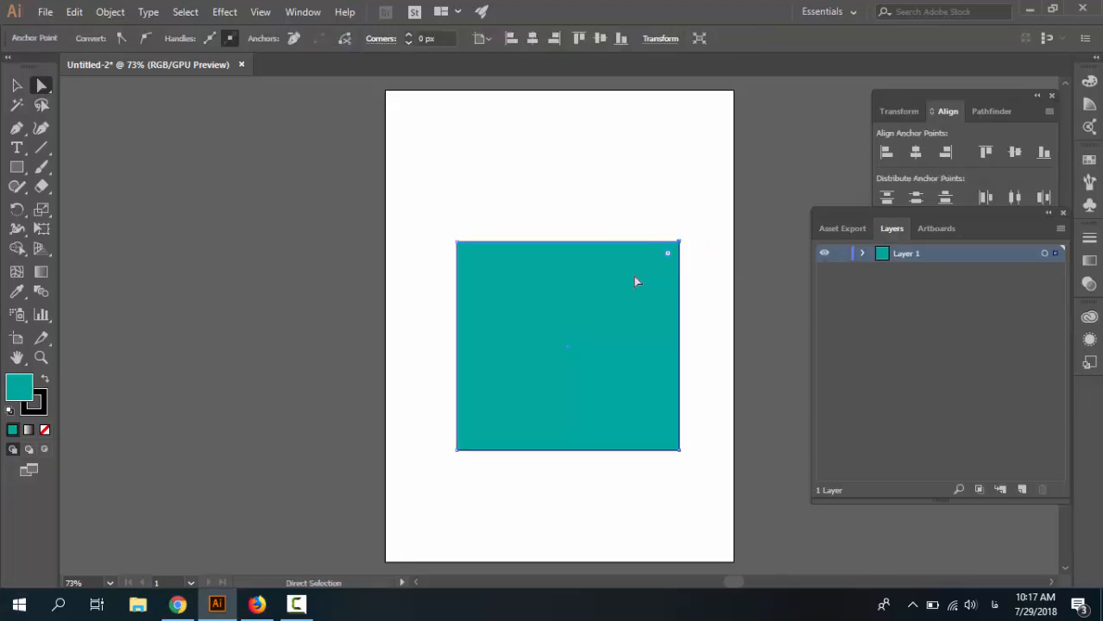
left_click(468, 233)
left_click(457, 243)
left_click(481, 222)
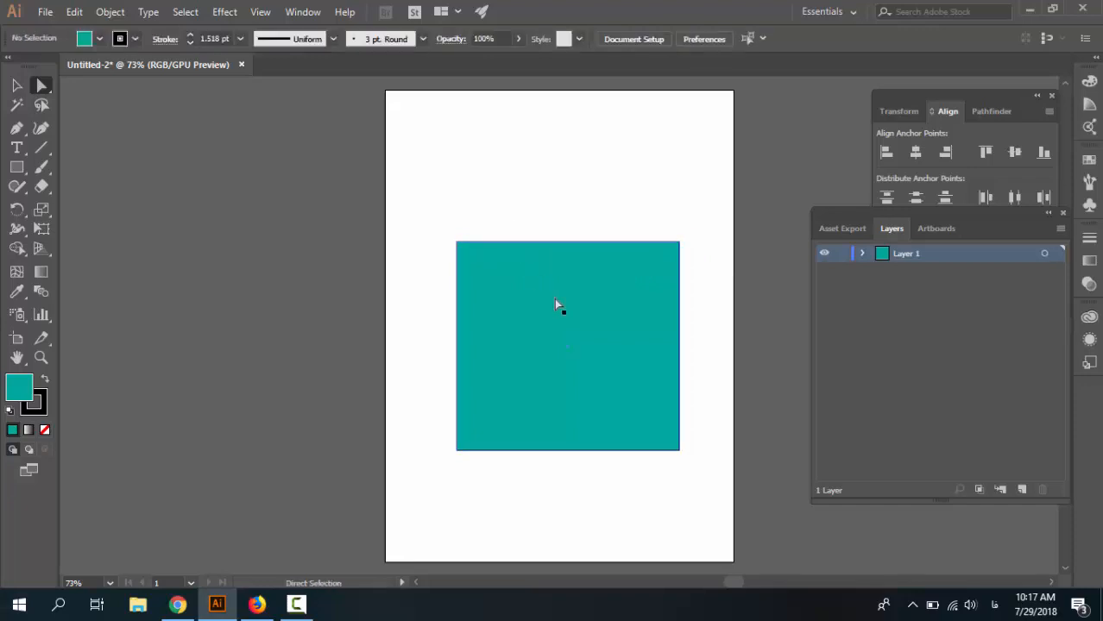
left_click(552, 299)
left_click_drag(542, 307, 539, 254)
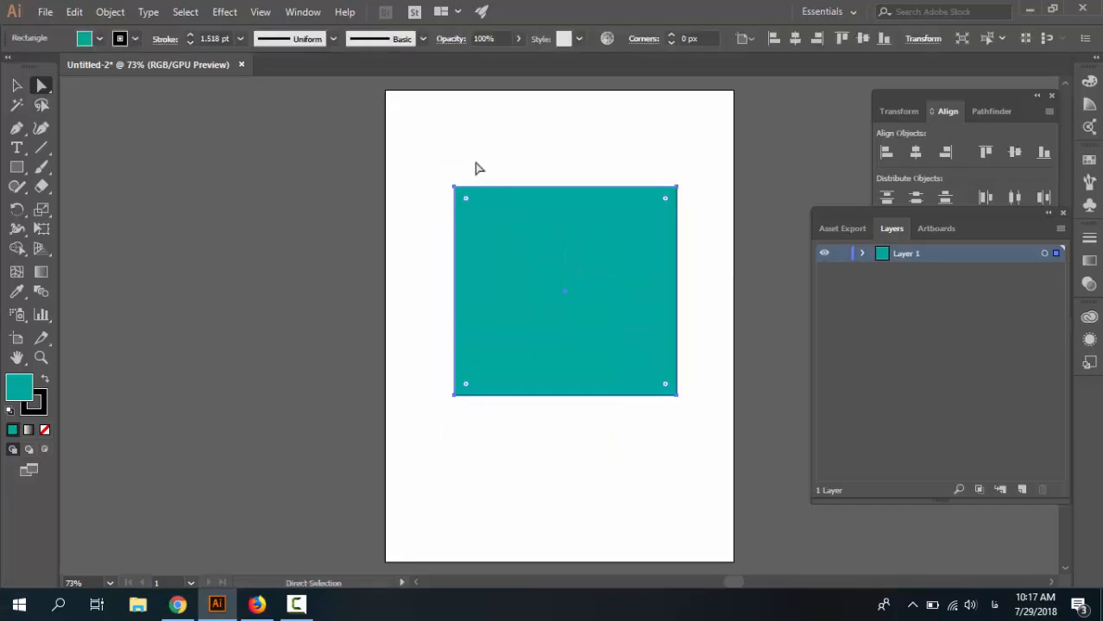
left_click(471, 173)
Drag the square's top-left, bottom-left and bottom-right anchors to skew it into a slanted quadrilateral.
left_click_drag(457, 189, 531, 186)
left_click(441, 368)
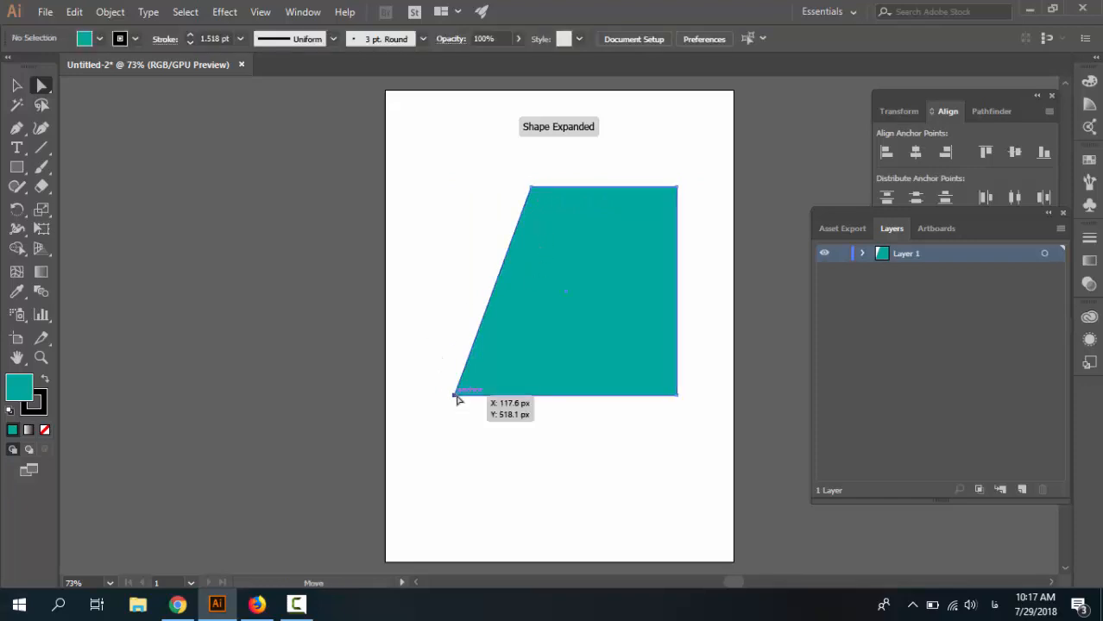
left_click_drag(456, 395, 433, 264)
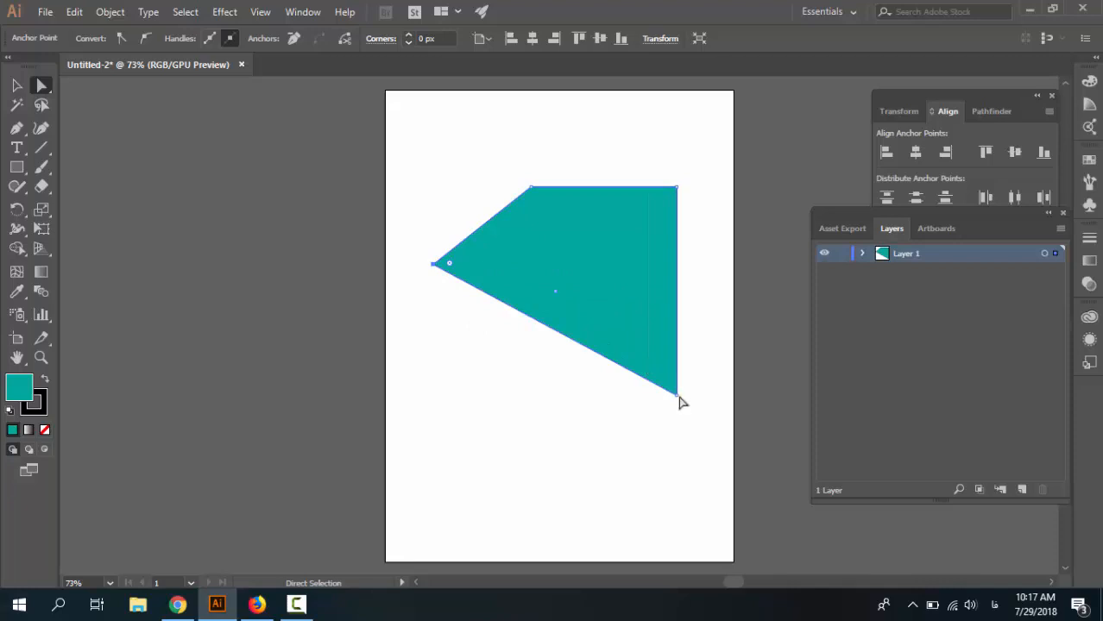
left_click_drag(678, 396, 630, 296)
left_click(429, 207)
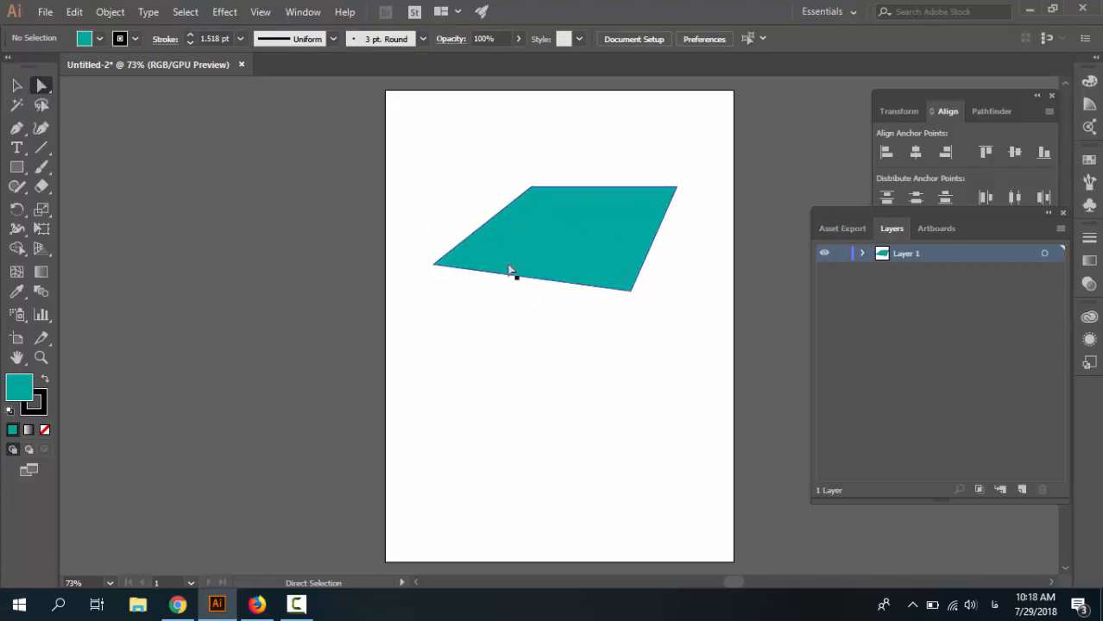
Adjust the quadrilateral's points to flatten and widen it toward the right.
left_click(564, 229)
left_click_drag(540, 237, 430, 197)
left_click_drag(448, 200, 570, 240)
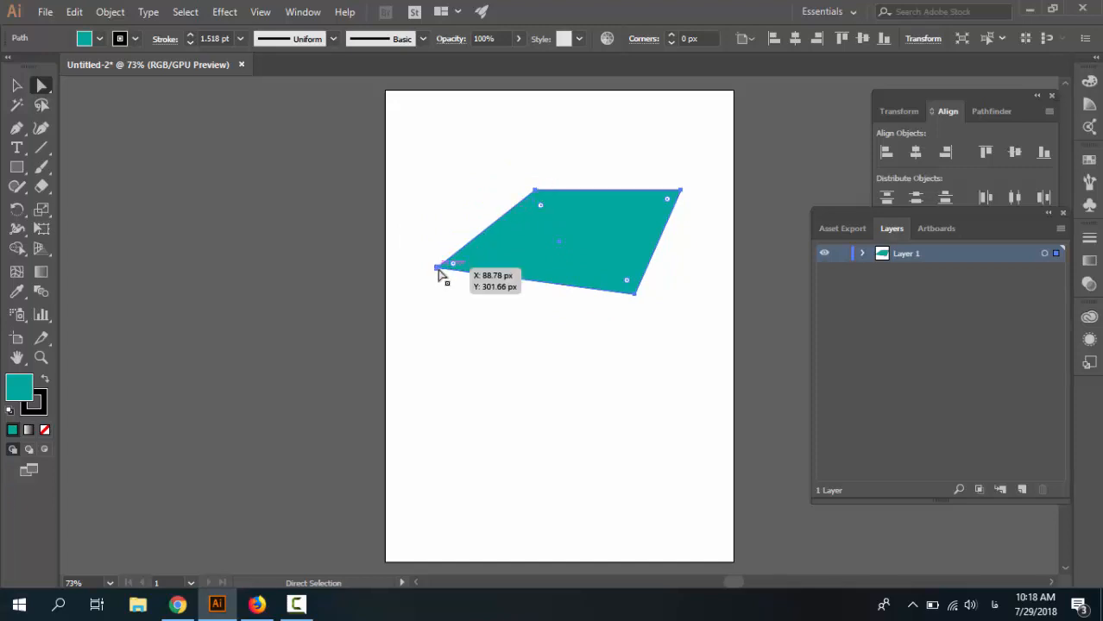
mouse_move(440, 269)
left_mouse_down()
mouse_move(471, 251)
mouse_move(433, 266)
left_mouse_up()
left_click(470, 276)
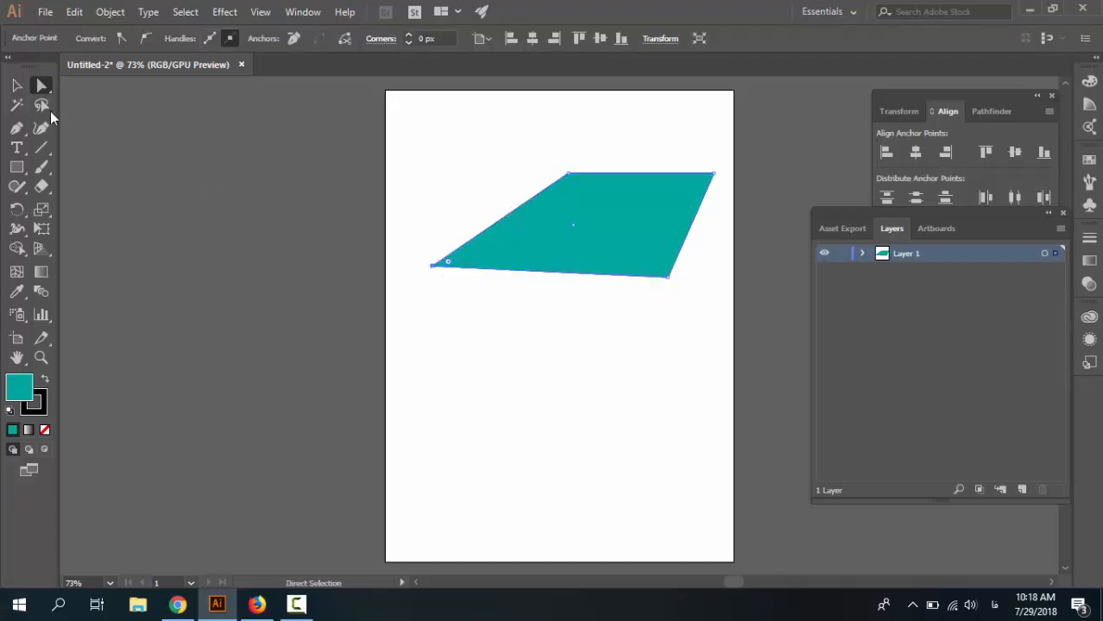
With the Selection tool, stretch the shape's bounding box leftward to widen it.
left_click(16, 85)
left_click(458, 270)
left_click(455, 265)
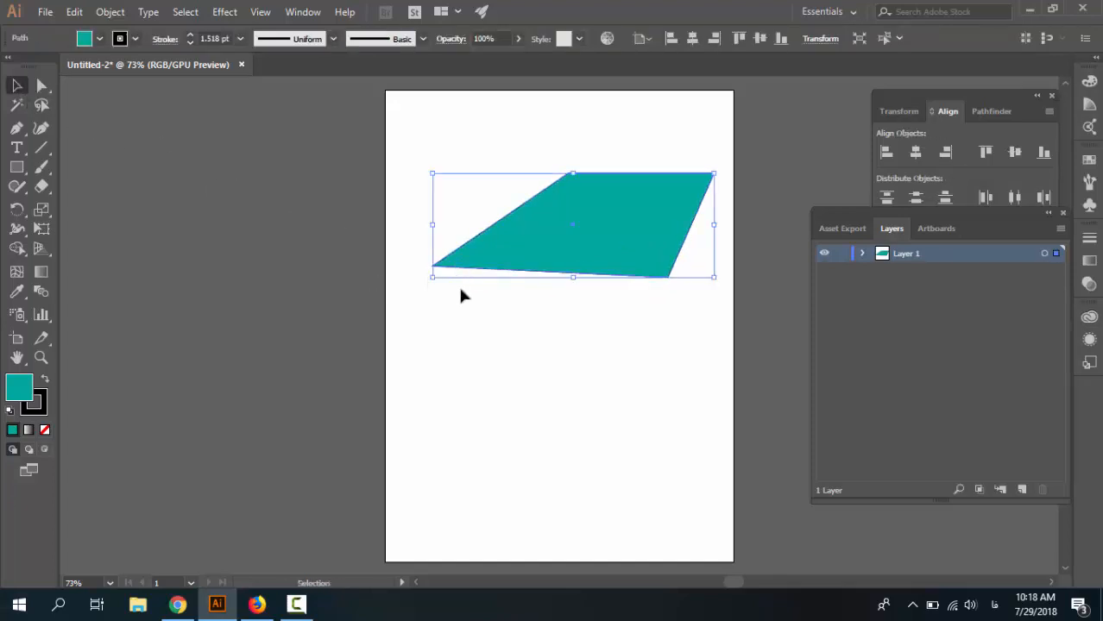
left_click_drag(434, 273, 403, 284)
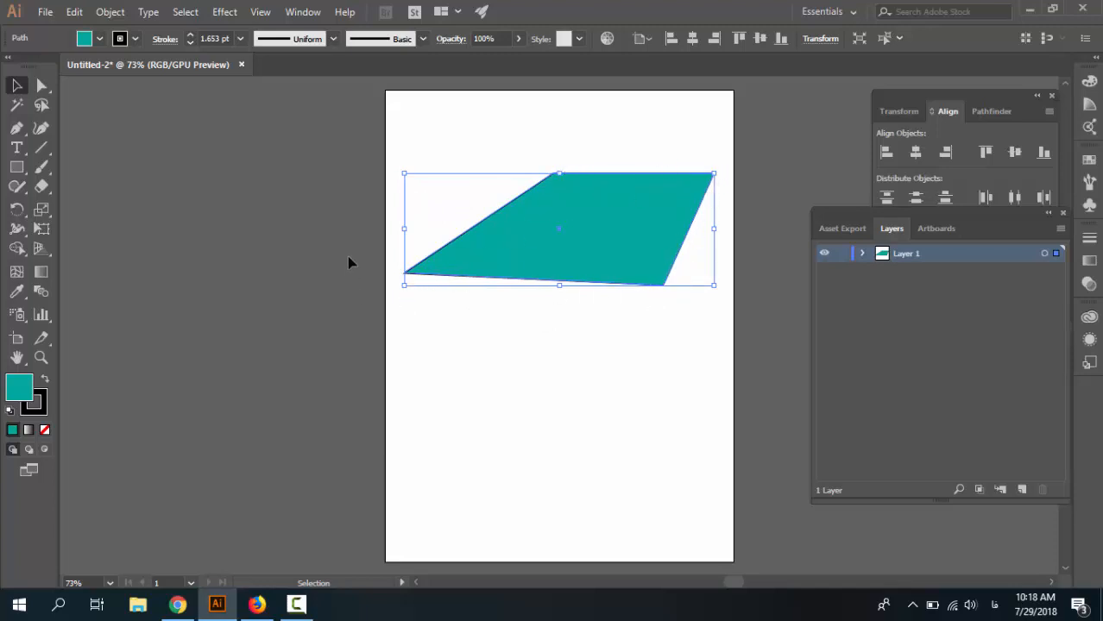
Reposition all four anchor points to form a taller irregular quadrilateral.
left_click(41, 86)
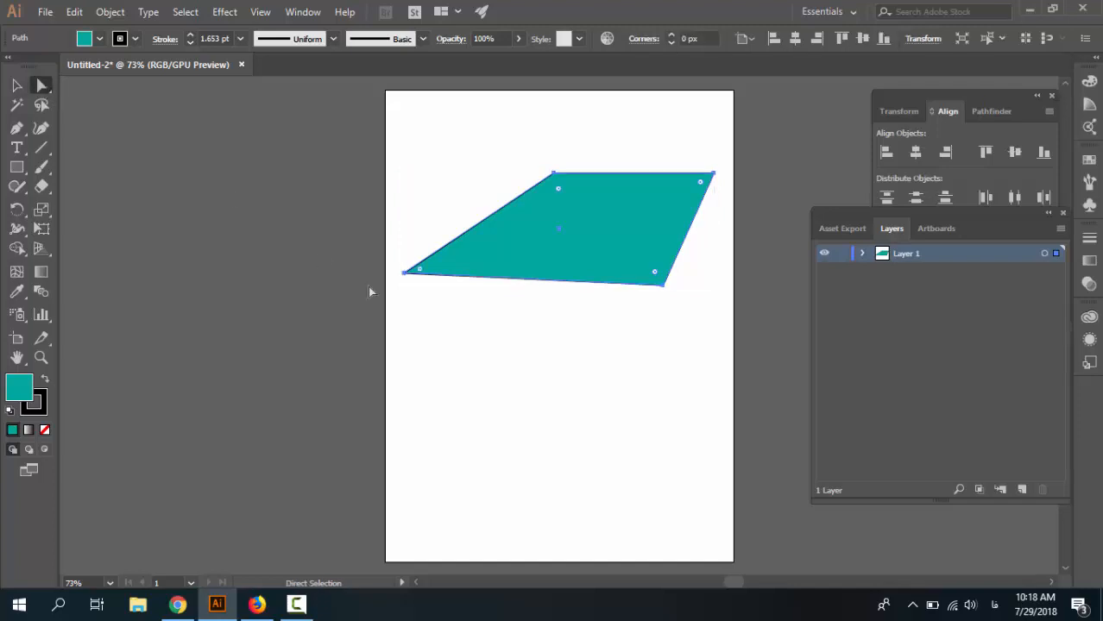
left_click(433, 313)
left_click_drag(408, 273, 456, 266)
left_click_drag(552, 175, 465, 148)
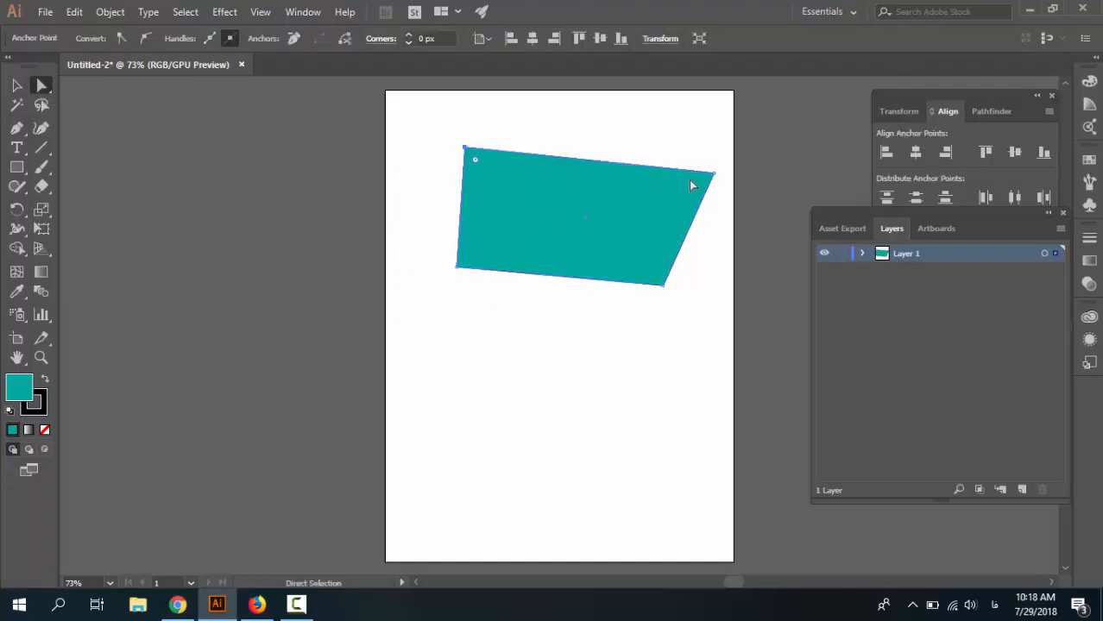
left_click_drag(714, 173, 672, 127)
left_click_drag(664, 288, 665, 336)
left_click_drag(456, 268, 405, 309)
left_click(390, 247)
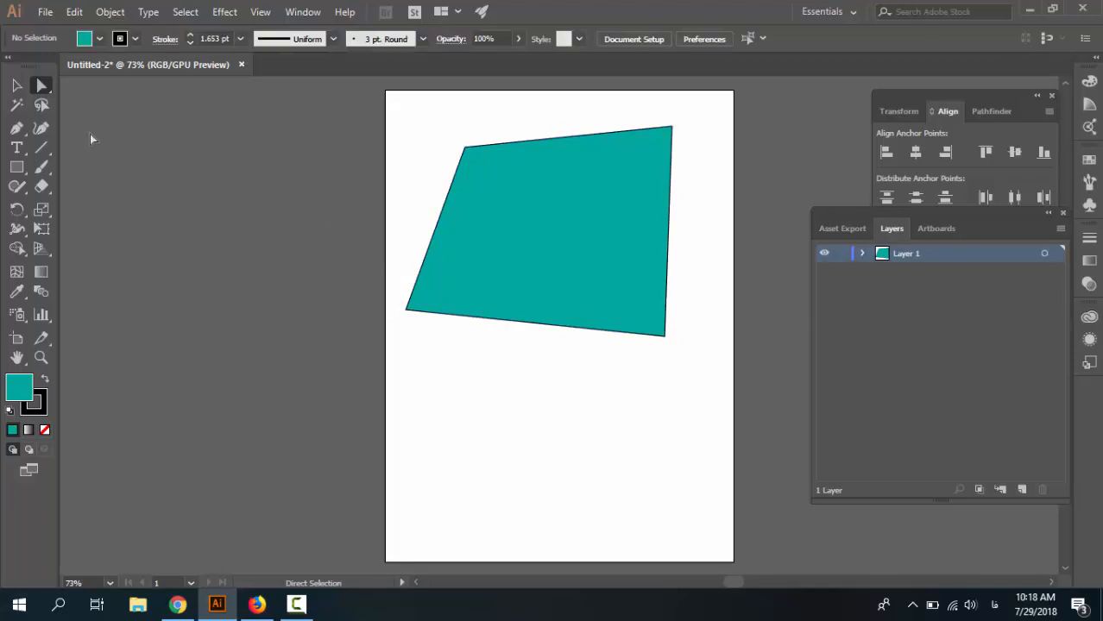
Move the quadrilateral down on the artboard.
left_click(16, 85)
left_click(460, 314)
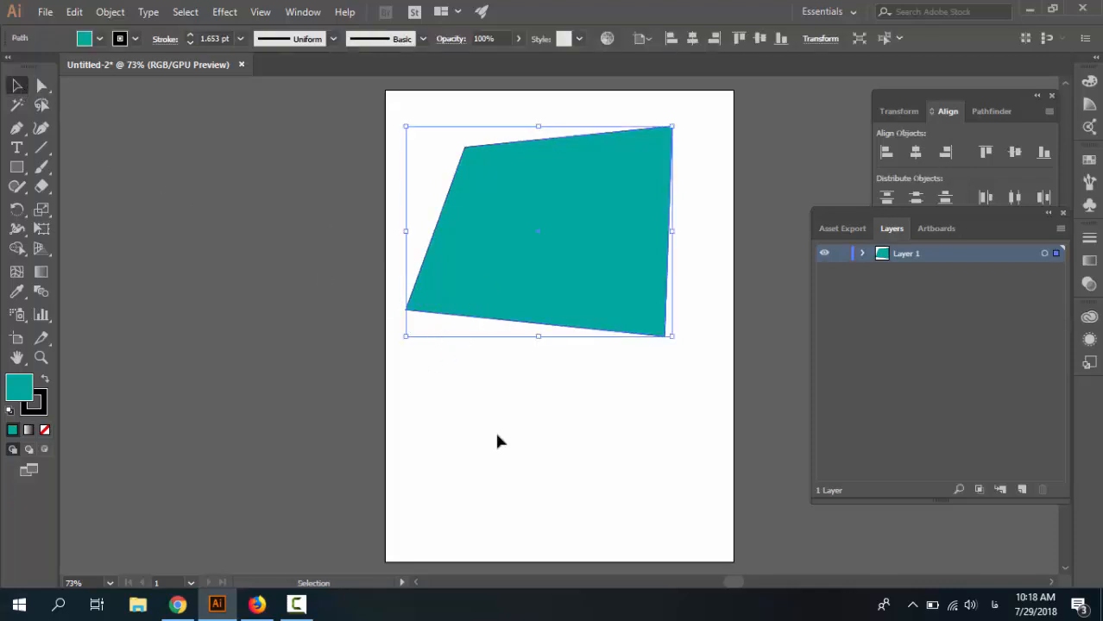
left_click_drag(521, 276, 529, 315)
left_click(405, 357)
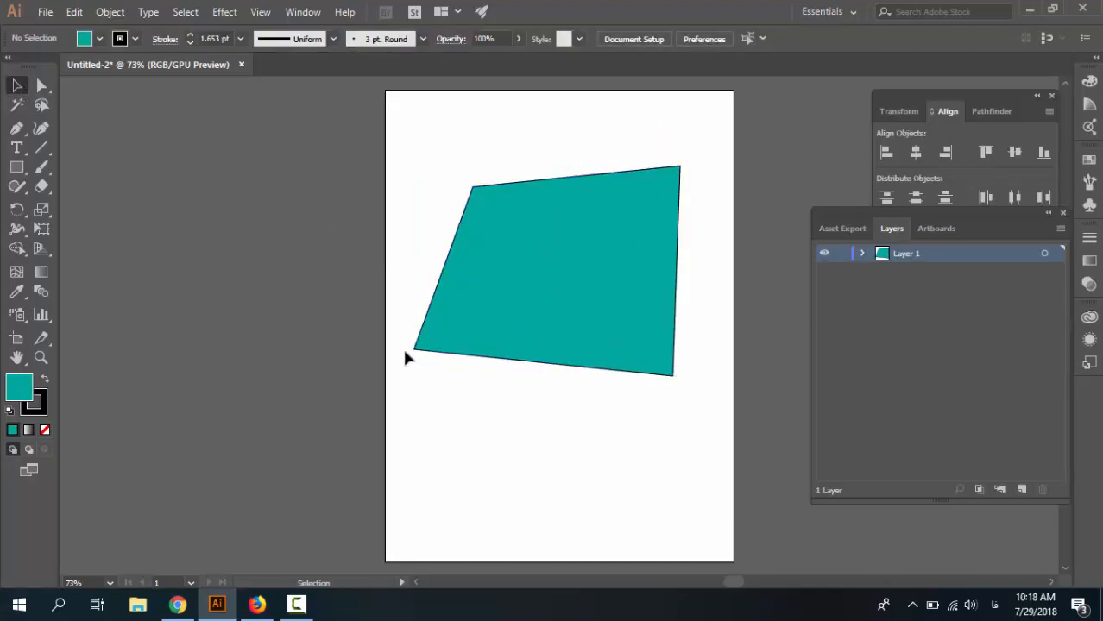
left_click(414, 350)
left_click(490, 389)
left_click(460, 313)
left_click(399, 227)
Round the quadrilateral's corners heavily by dragging its live corner widgets inward.
left_click(42, 86)
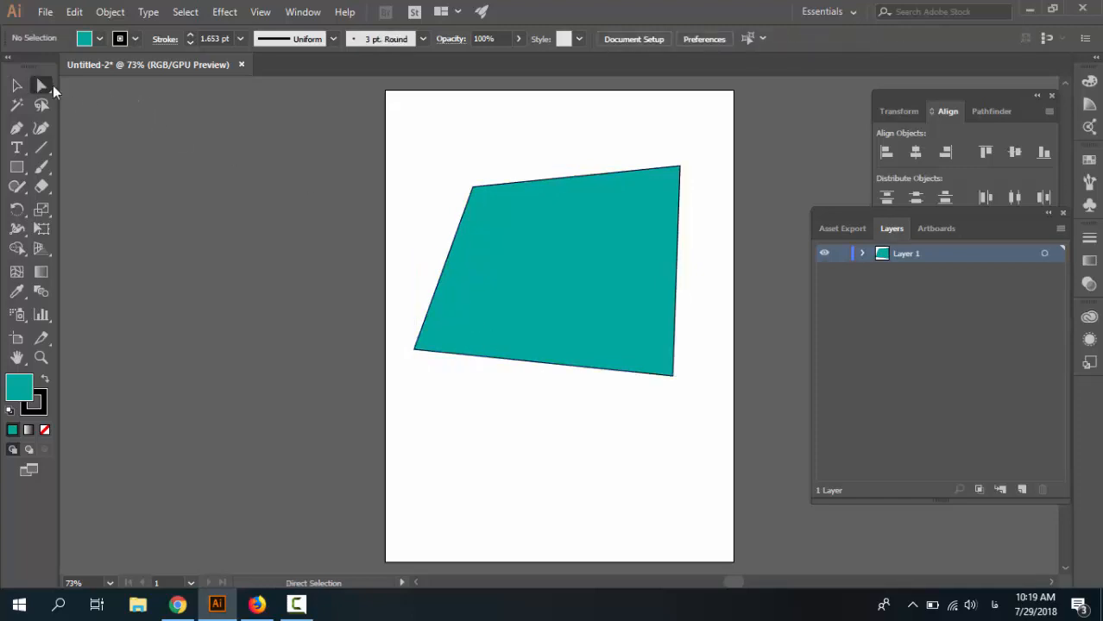
left_click(457, 298)
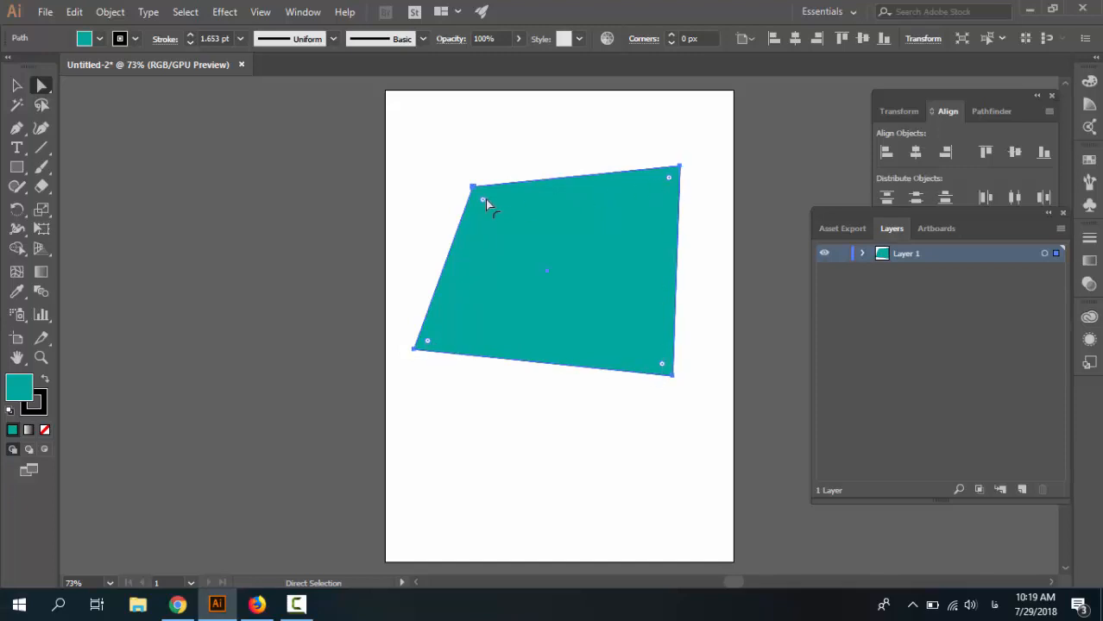
left_click_drag(482, 201, 544, 293)
left_click_drag(667, 178, 610, 235)
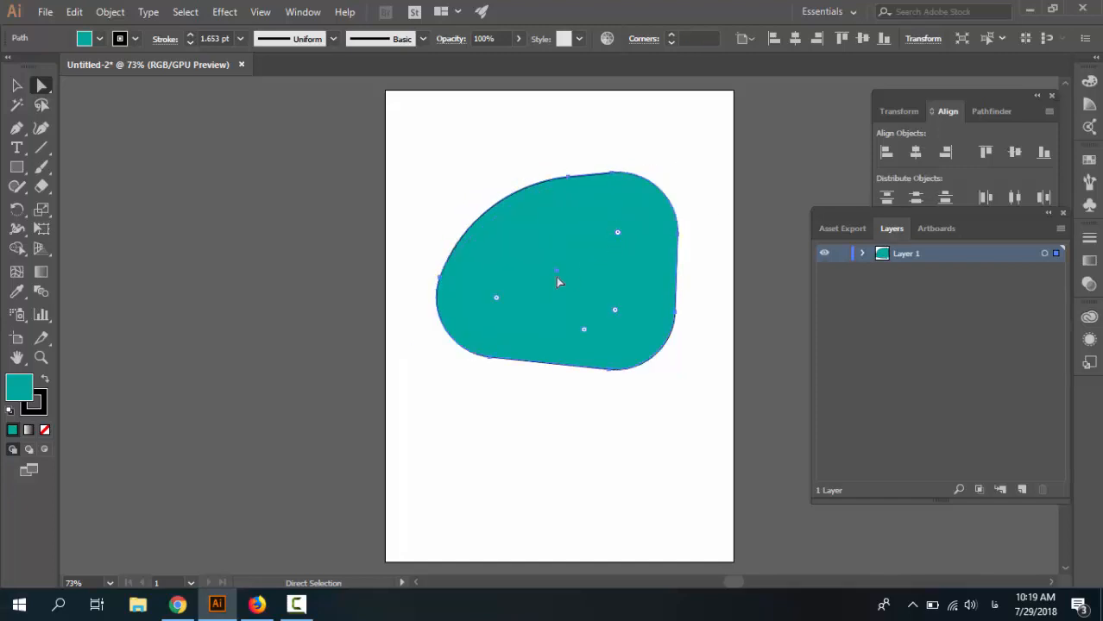
Undo the last two corner-rounding changes on the quadrilateral.
key("ctrl+z")
key("ctrl+z")
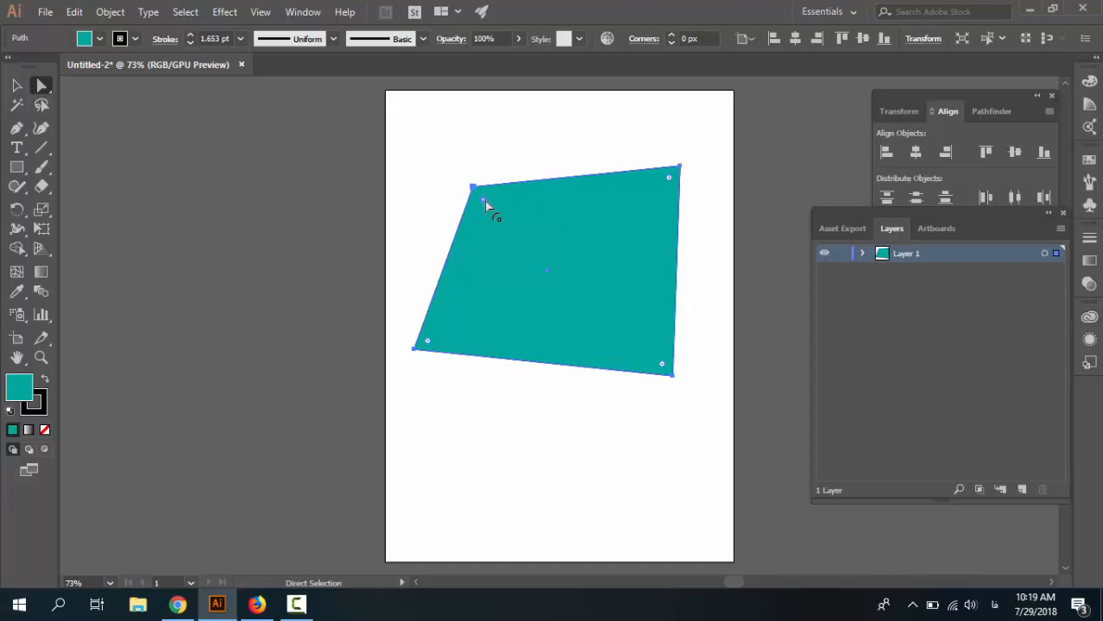
Try rounding the quadrilateral's top-left and top-right corners with the live corner widgets, then undo the rounding.
left_click_drag(484, 201, 495, 227)
left_click(501, 164)
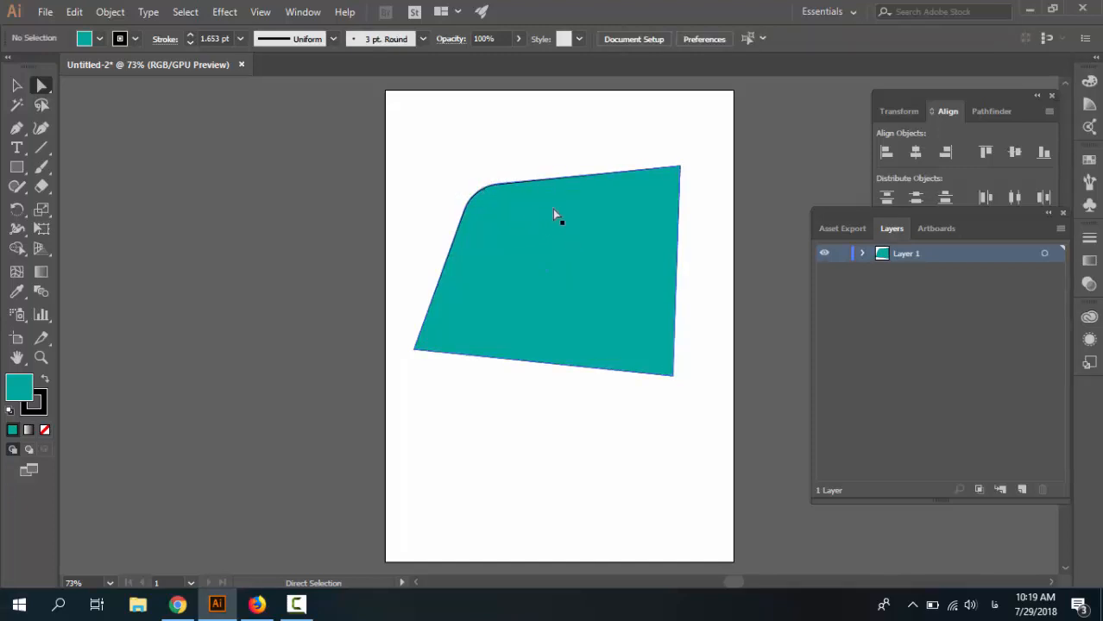
left_click(647, 194)
left_click(664, 161)
left_click(664, 184)
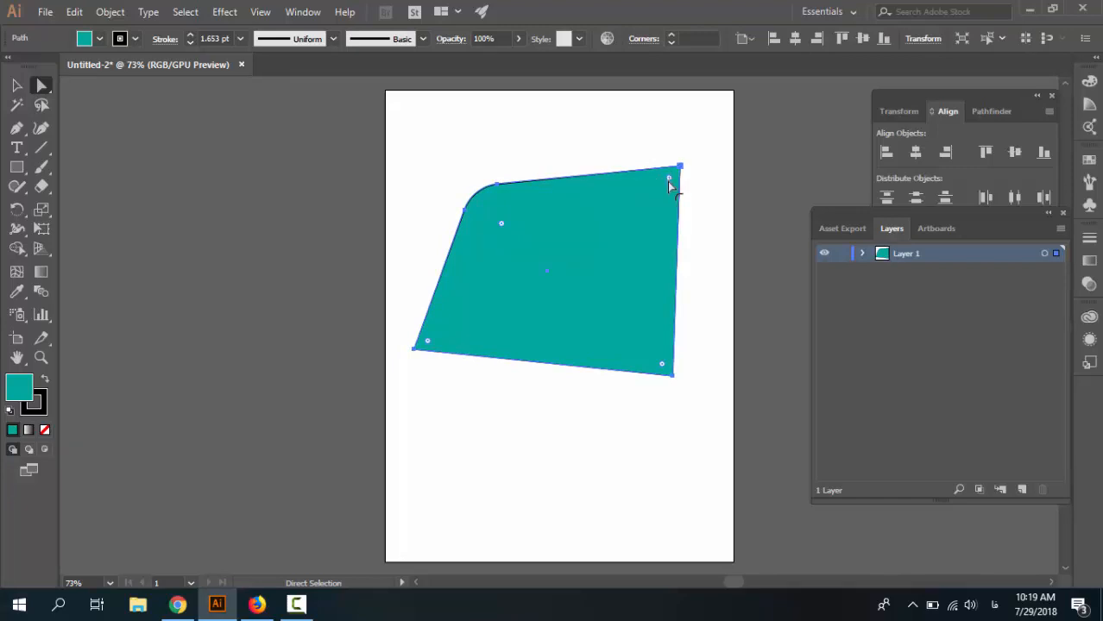
left_click_drag(669, 182, 594, 250)
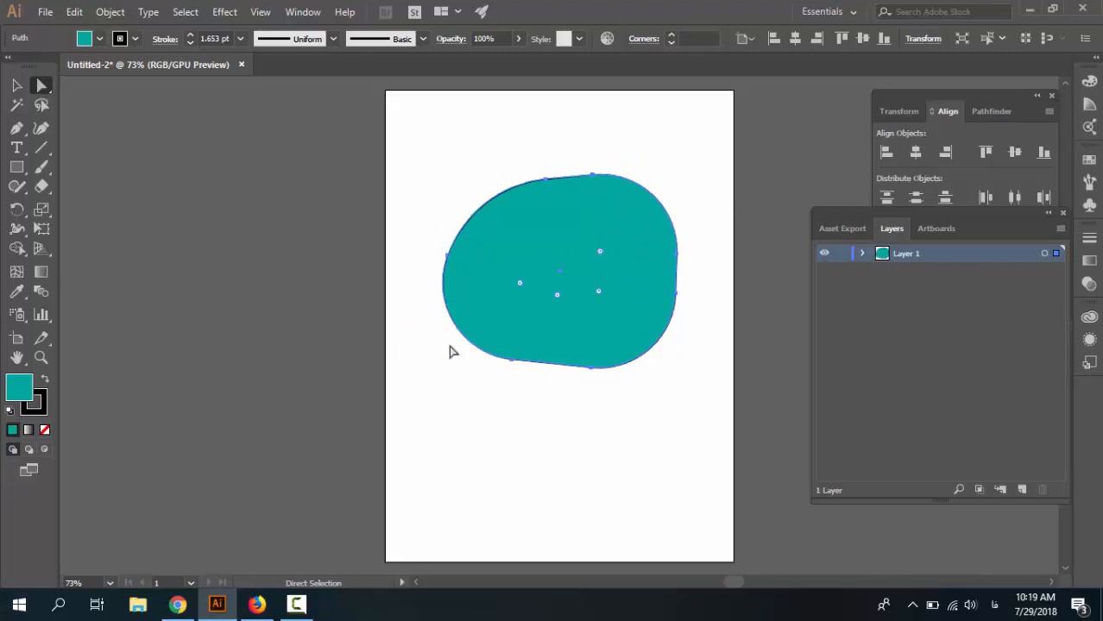
key("ctrl+z")
key("ctrl+z")
key("ctrl+z")
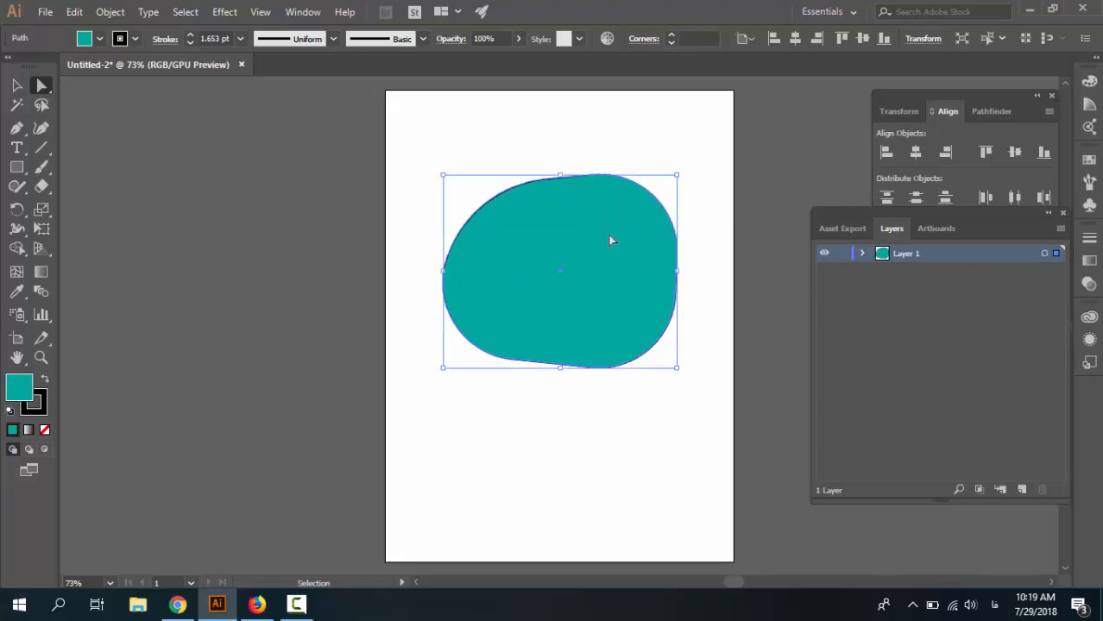
left_click(526, 177)
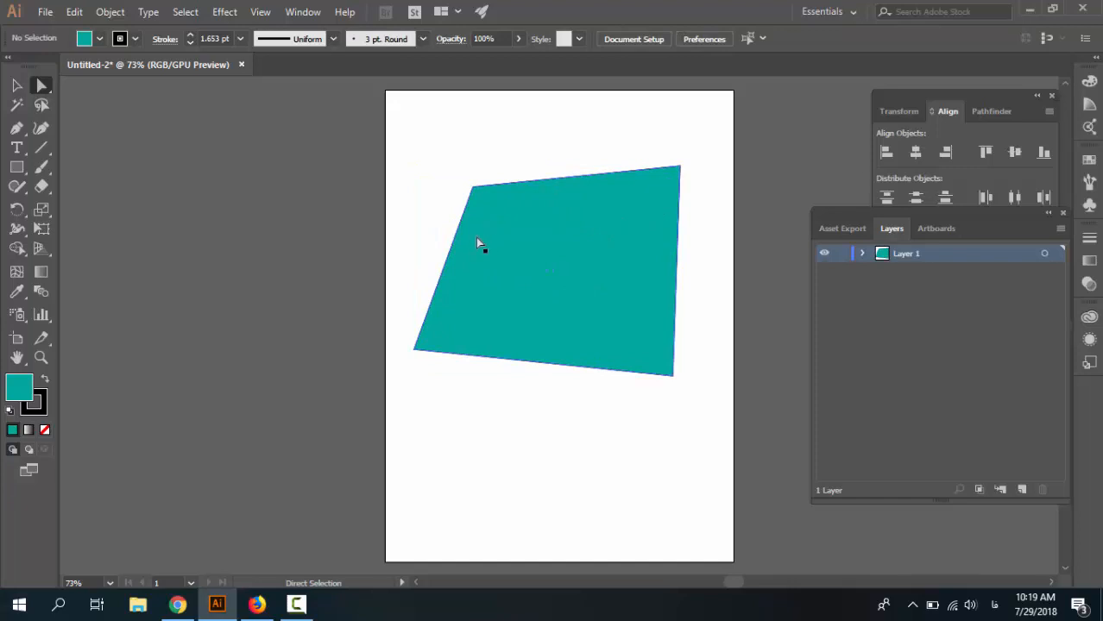
With the Direct Selection tool, move the top-left anchor point down and to the right, toward the shape's centre.
left_click(17, 86)
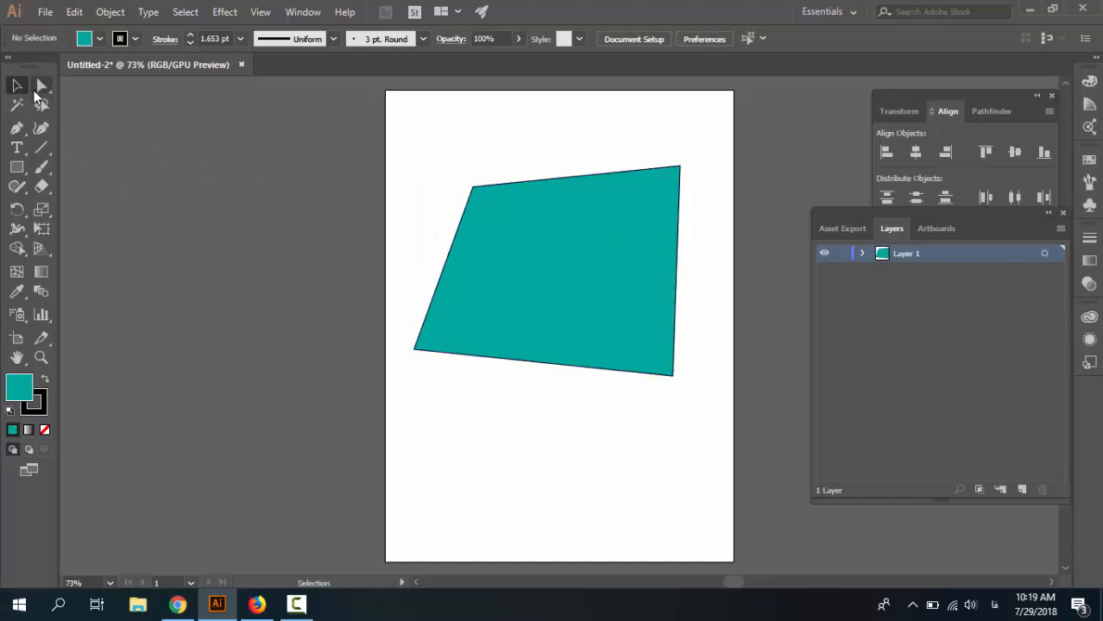
left_click(42, 85)
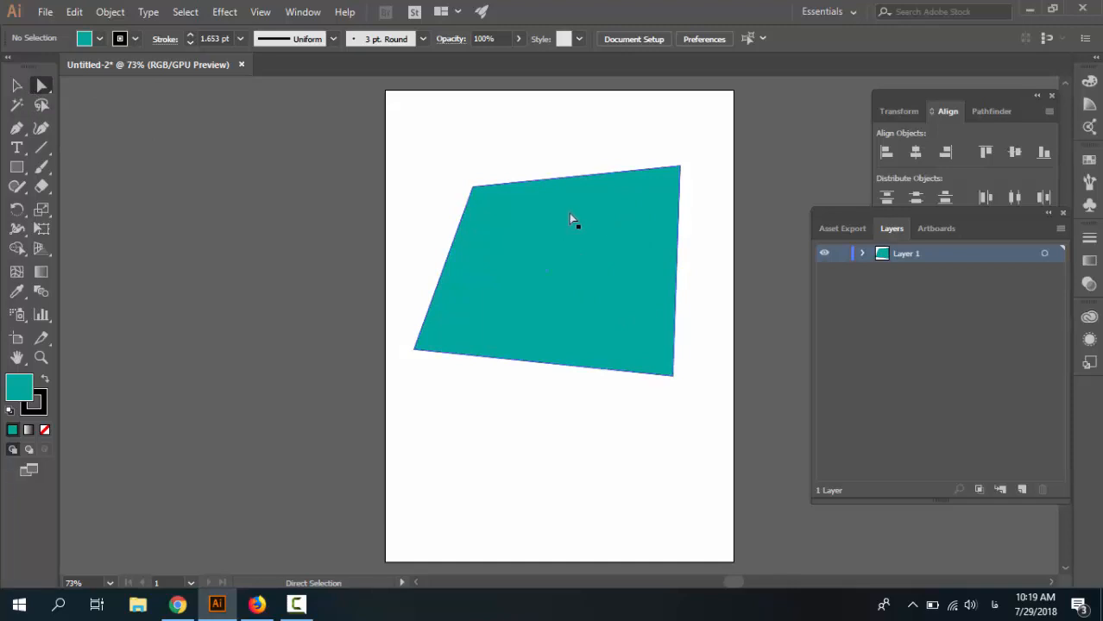
left_click(18, 88)
left_click(40, 88)
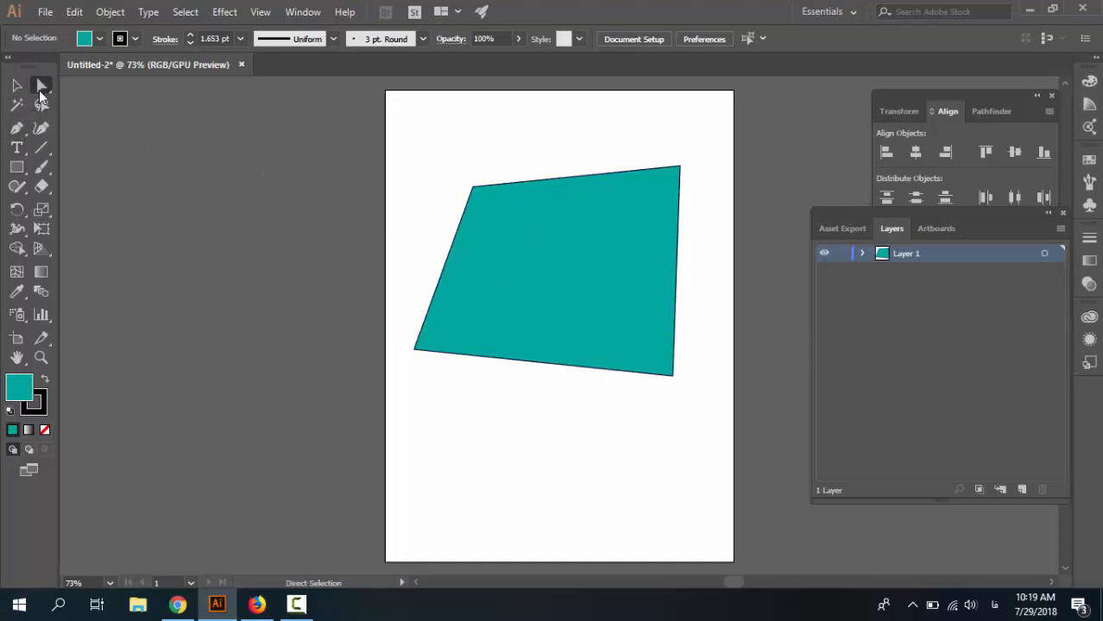
left_click_drag(472, 187, 527, 231)
mouse_move(602, 297)
left_mouse_down()
mouse_move(590, 237)
mouse_move(604, 294)
left_mouse_up()
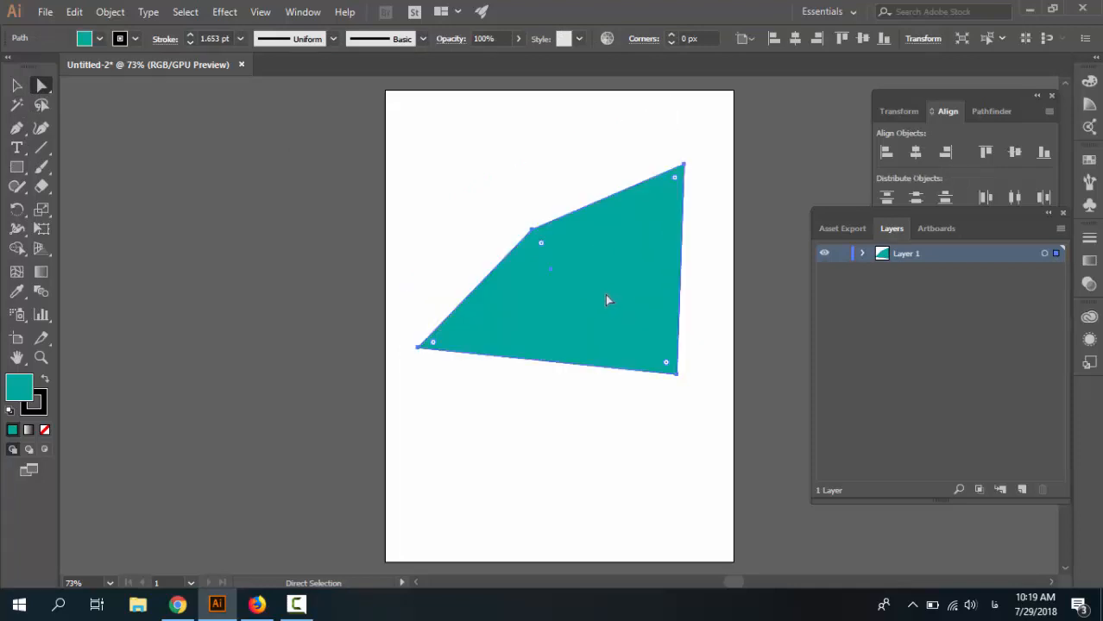